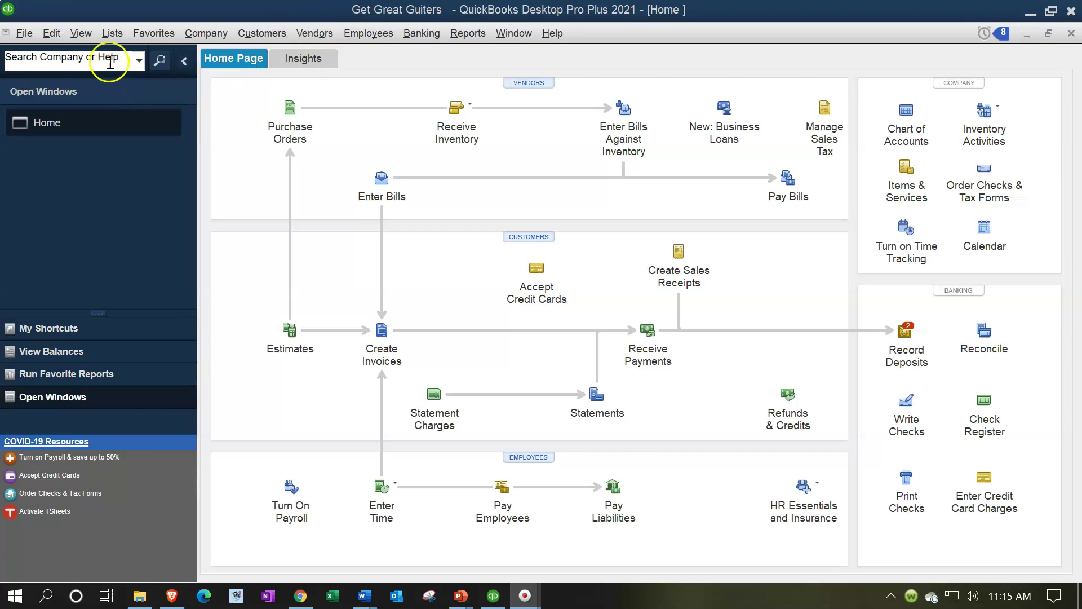
Step: Open the View menu from the Home page of the Get Great Guiters company file
left_click(82, 32)
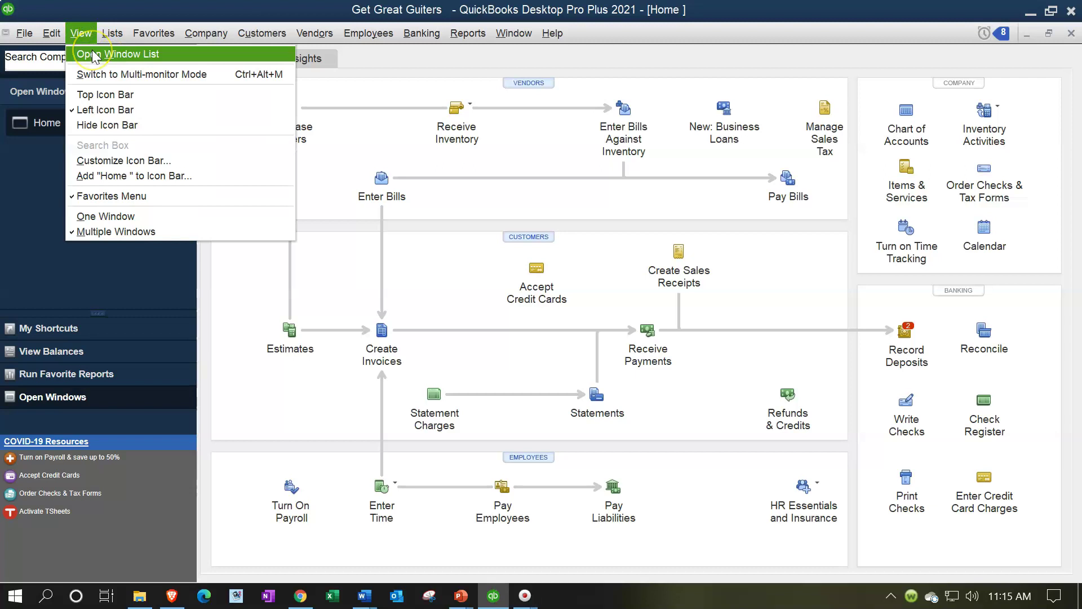
left_click(93, 52)
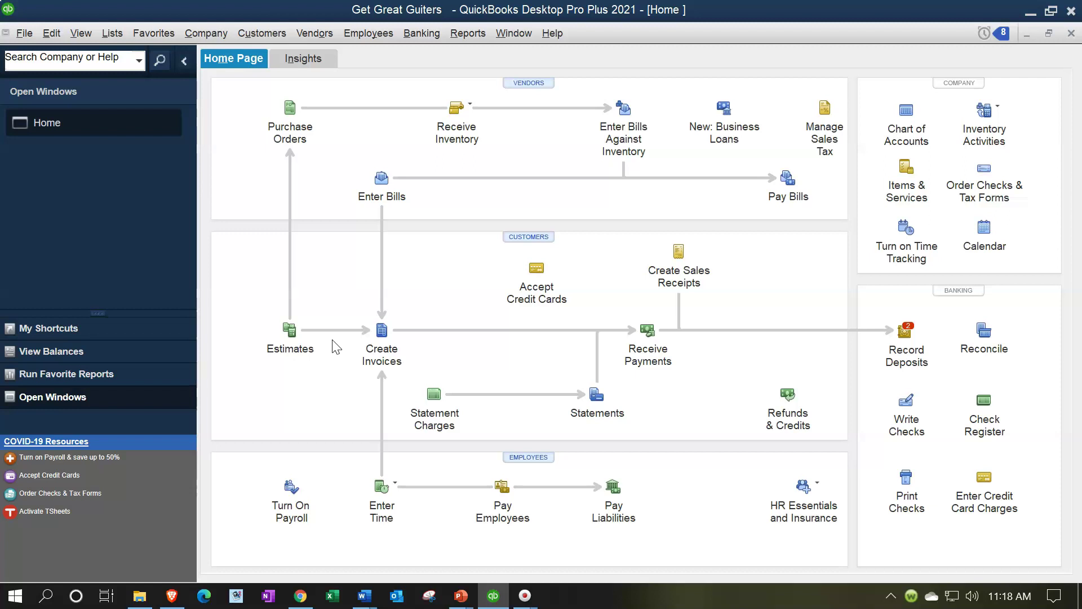
Step: Open Set Up Budgets via Company > Planning & Budgeting and load FY2021 - Profit & Loss by Account
left_click(215, 36)
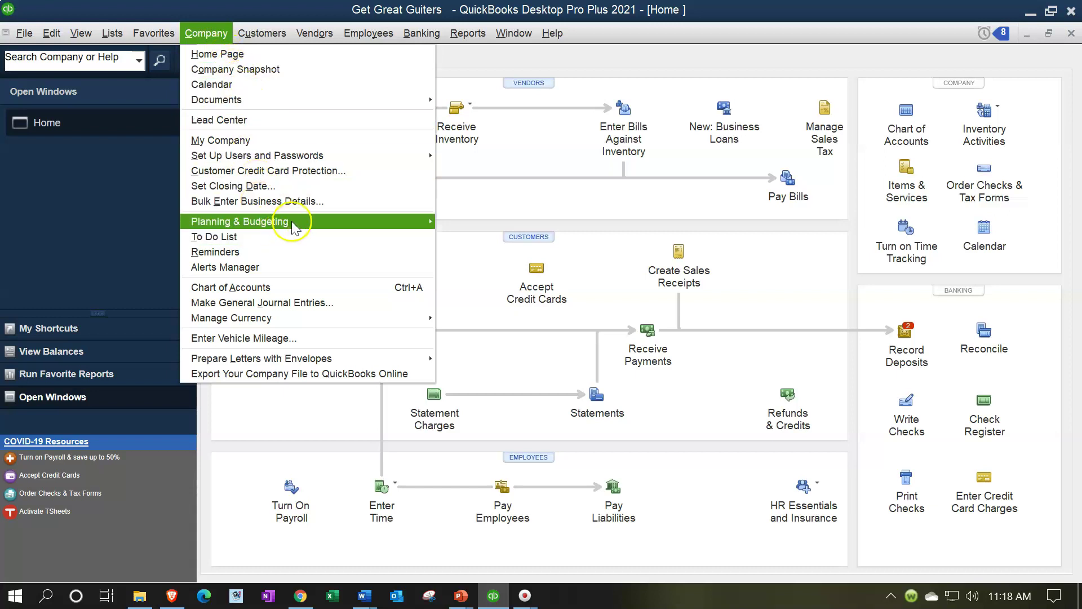
mouse_move(357, 221)
left_click(440, 223)
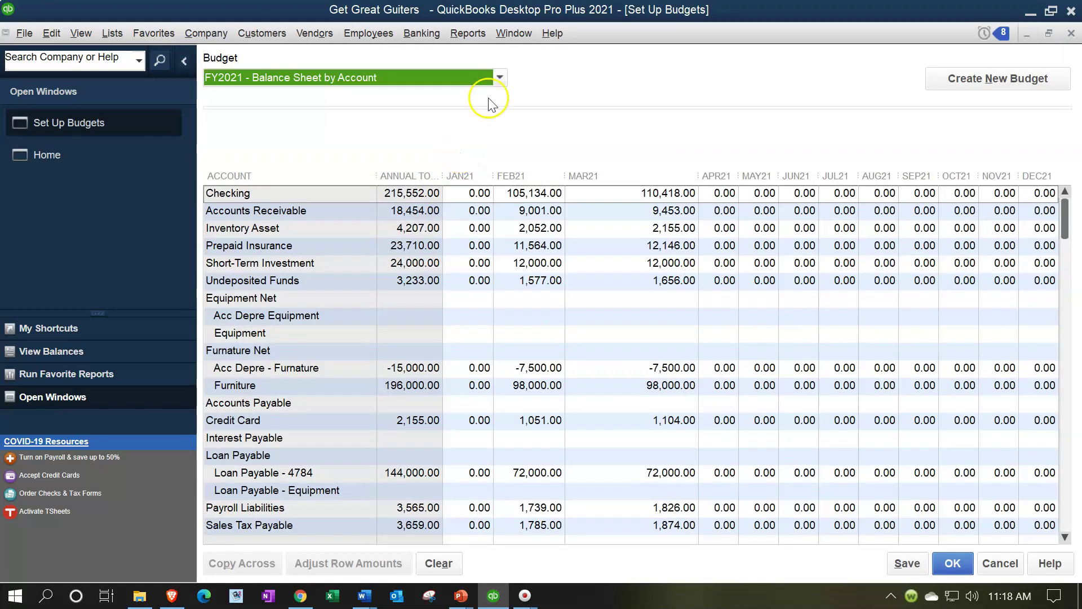
left_click(499, 79)
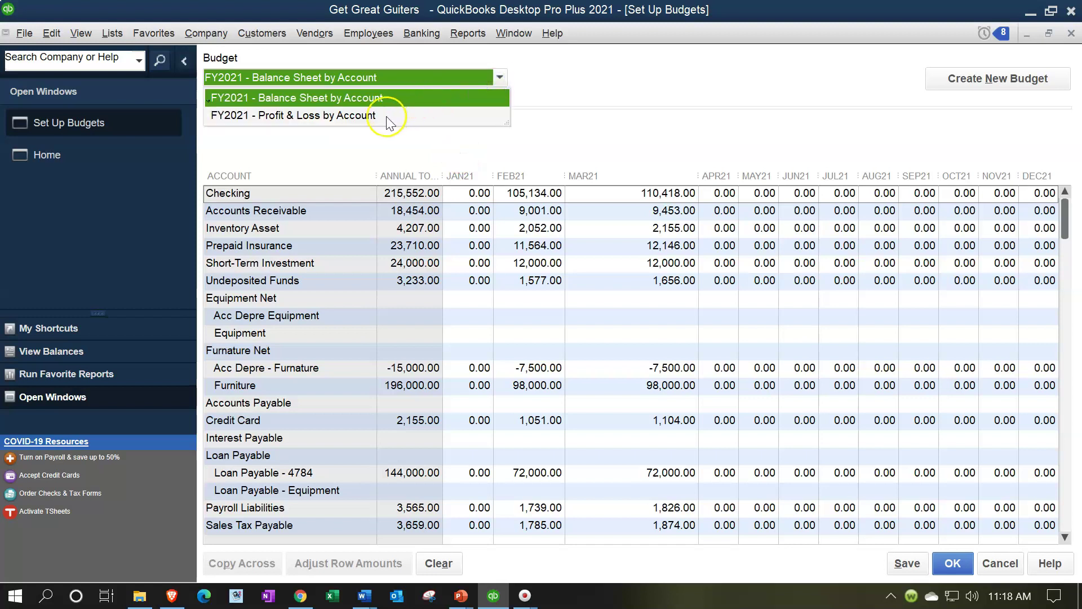
left_click(451, 115)
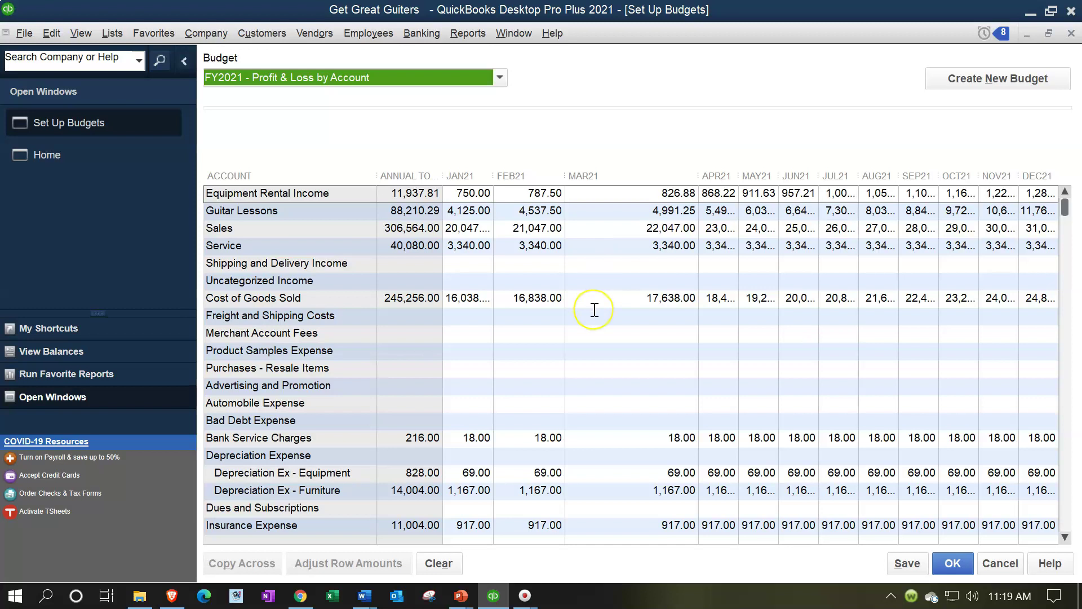
scroll(591, 309, "down", 3)
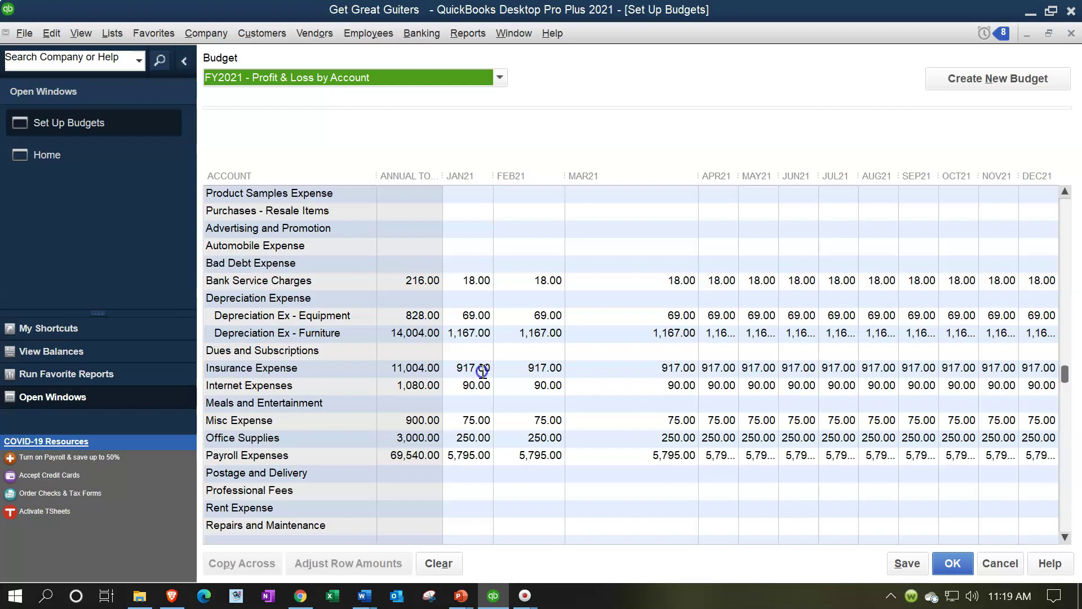
double_click(483, 373)
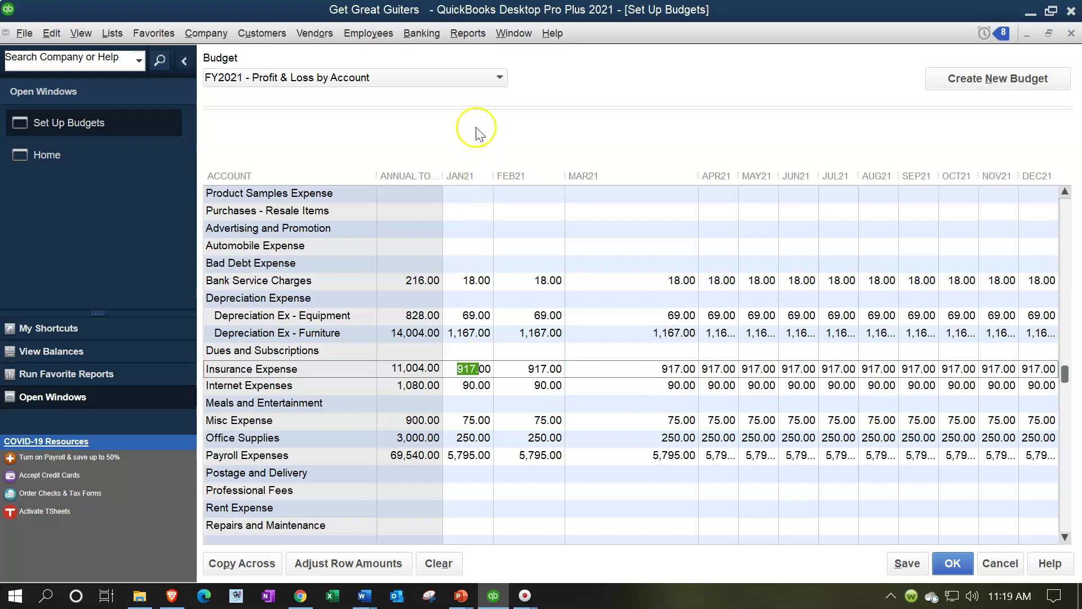
left_click(501, 86)
Step: Switch Set Up Budgets to FY2021 - Balance Sheet by Account, with Owners Equity totalling 186,780.00
left_click(501, 82)
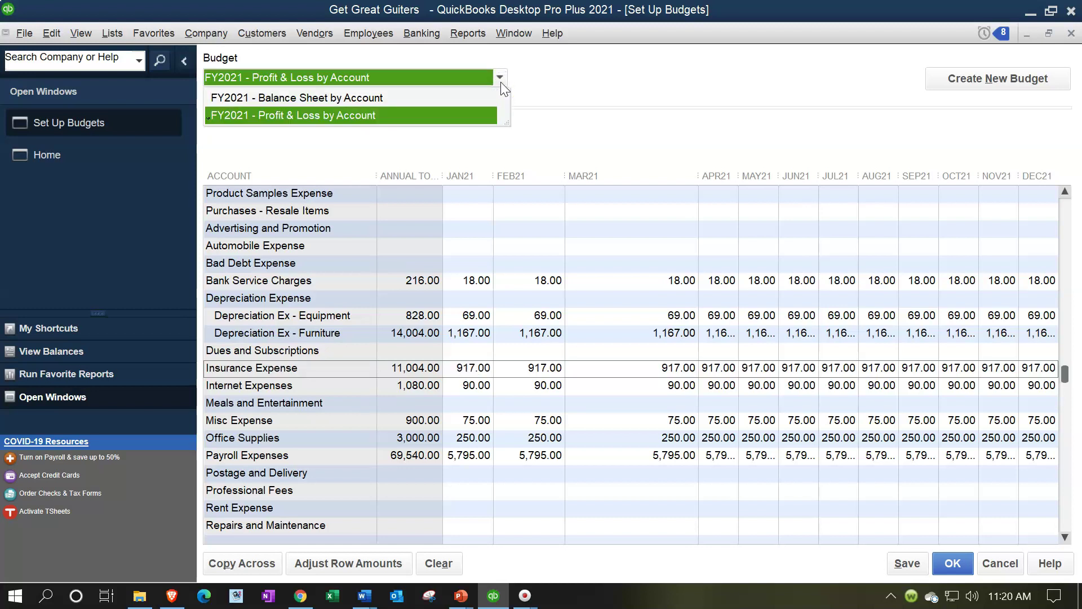
left_click(433, 90)
left_click(419, 99)
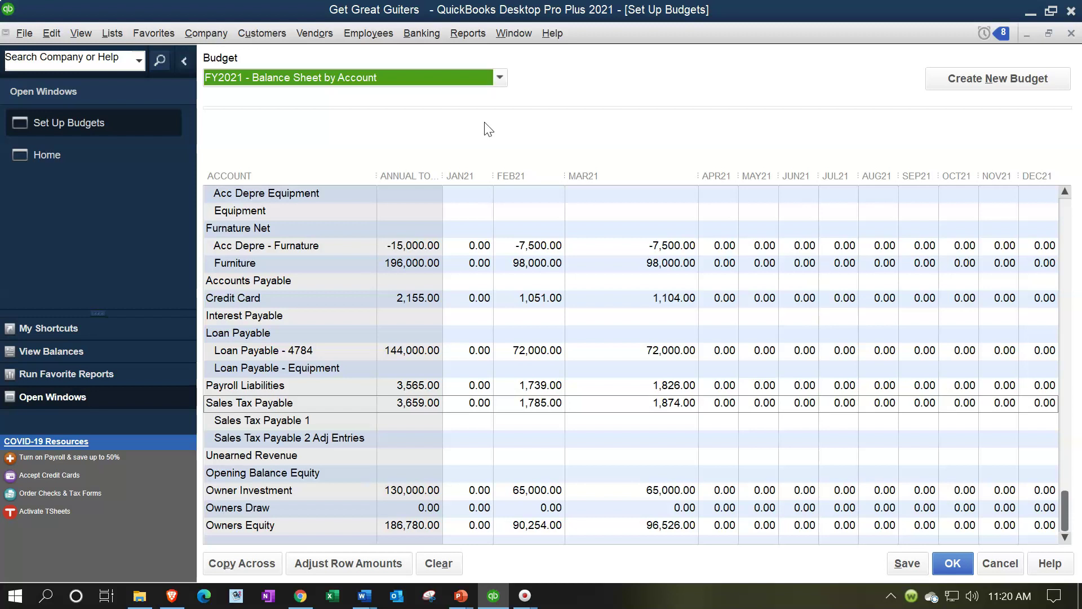
left_click(511, 203)
Step: Open the Report Center maximized and list its Budgets reports, including Budget Overview and Budget vs. Actual
left_click(470, 39)
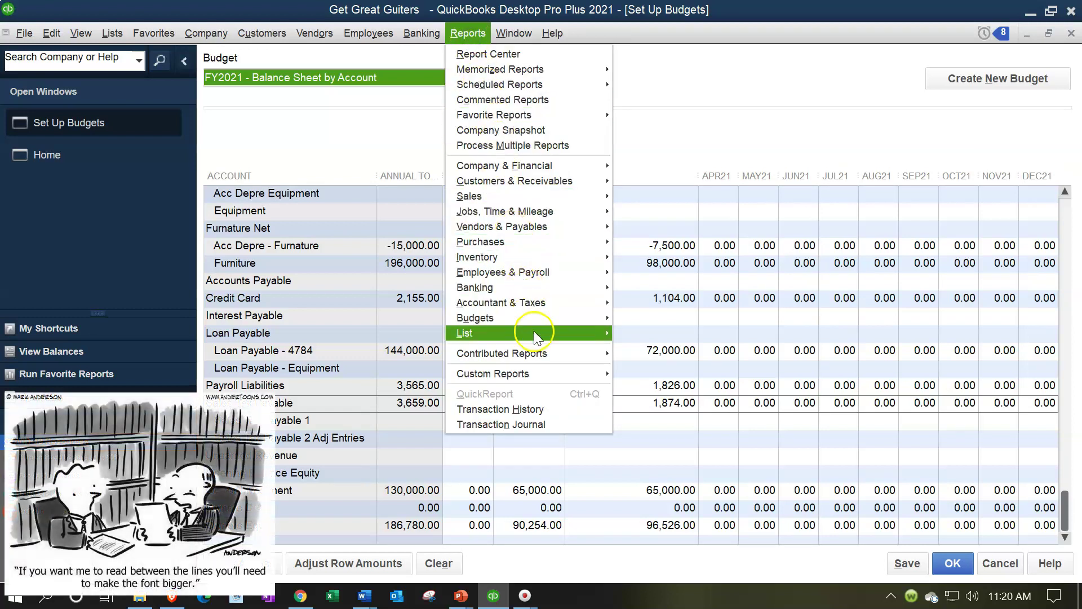
mouse_move(542, 317)
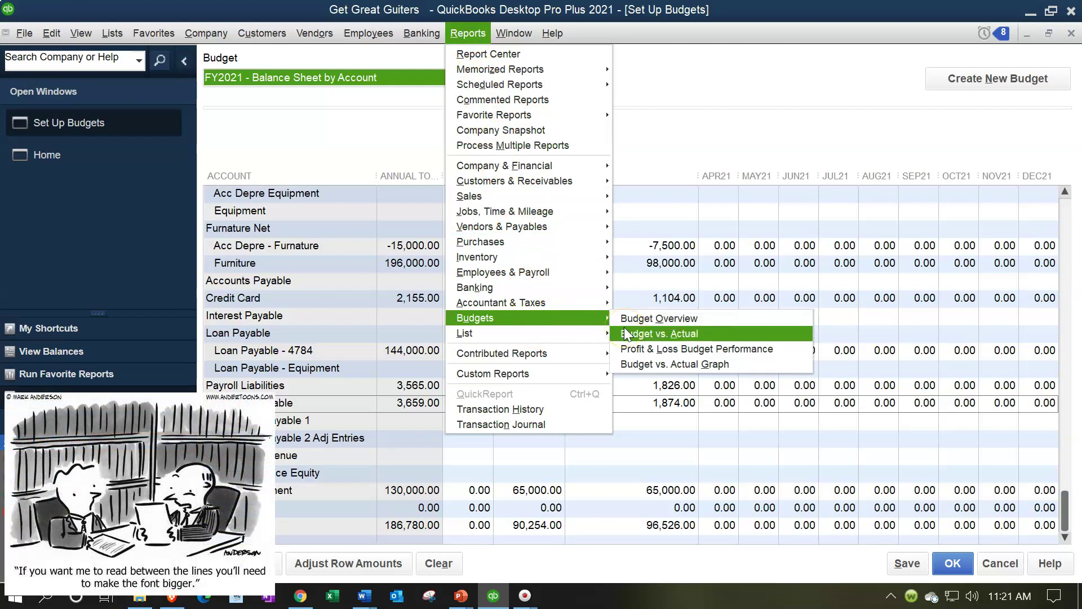
left_click(475, 52)
left_click(462, 178)
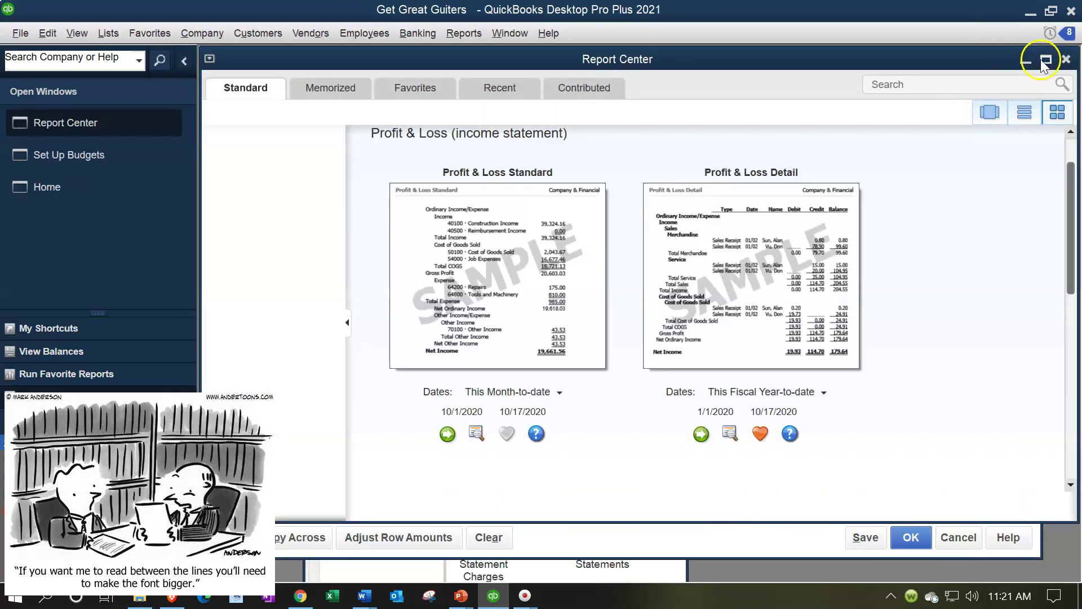
left_click(1044, 58)
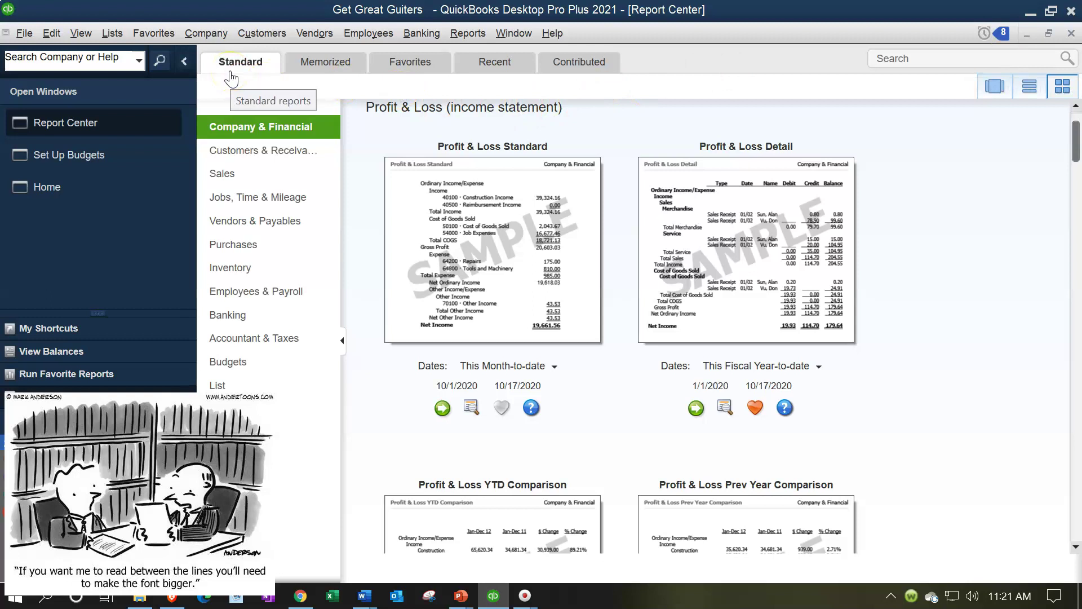
left_click(256, 363)
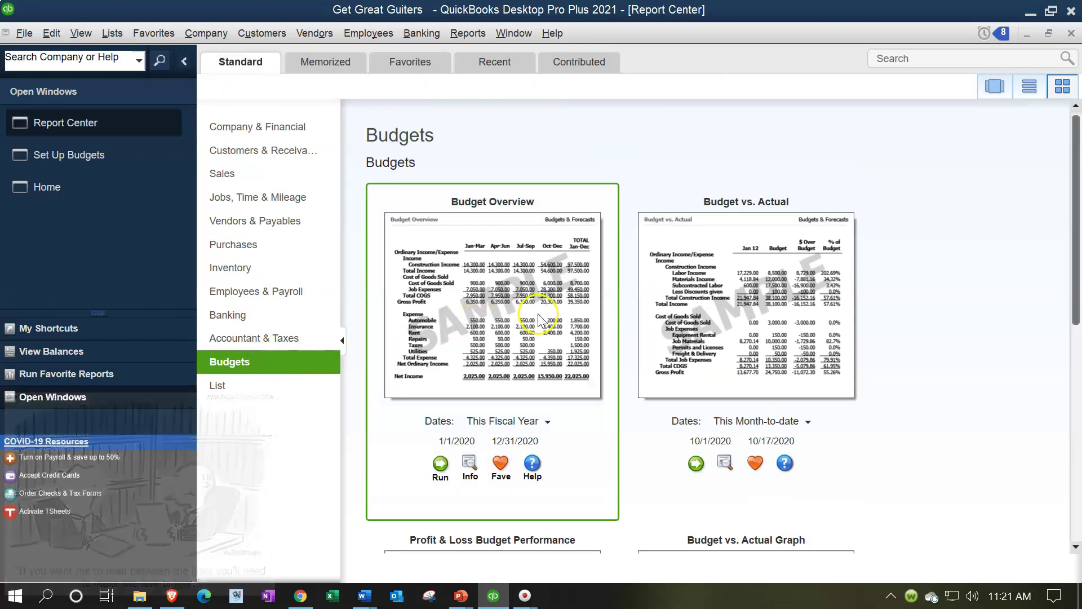
Step: Run a Budget Overview for FY2021 - Profit & Loss by Account, laid out Account by Month
left_click(441, 464)
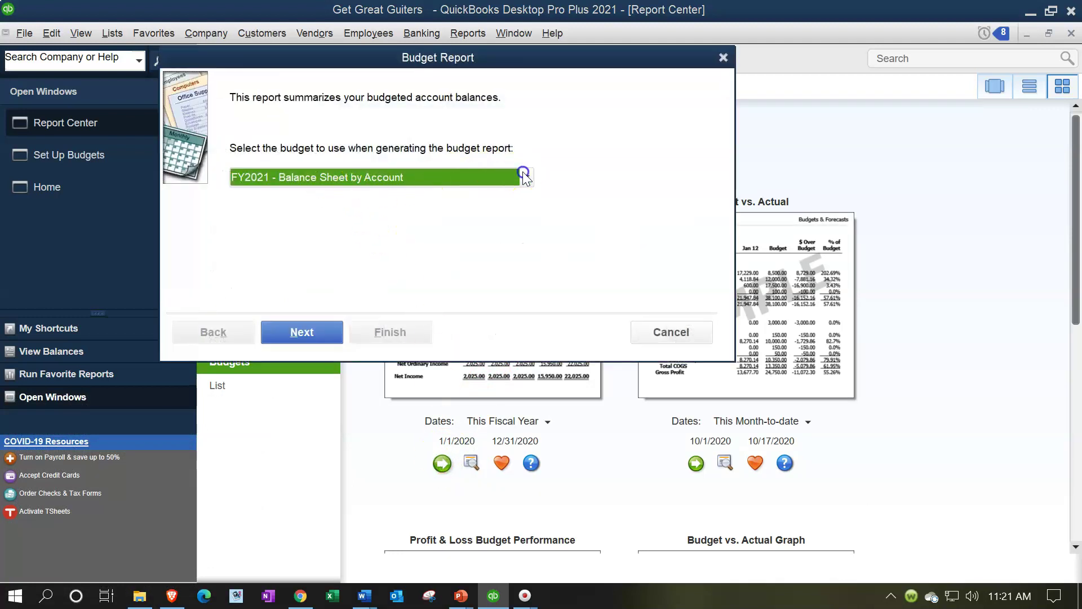
left_click(523, 176)
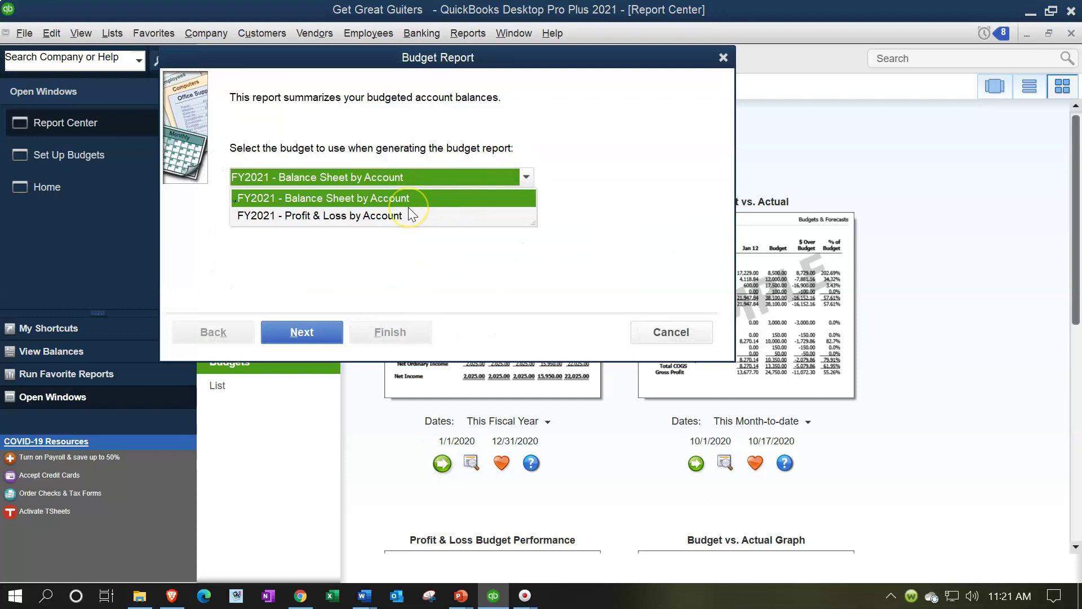
left_click(384, 216)
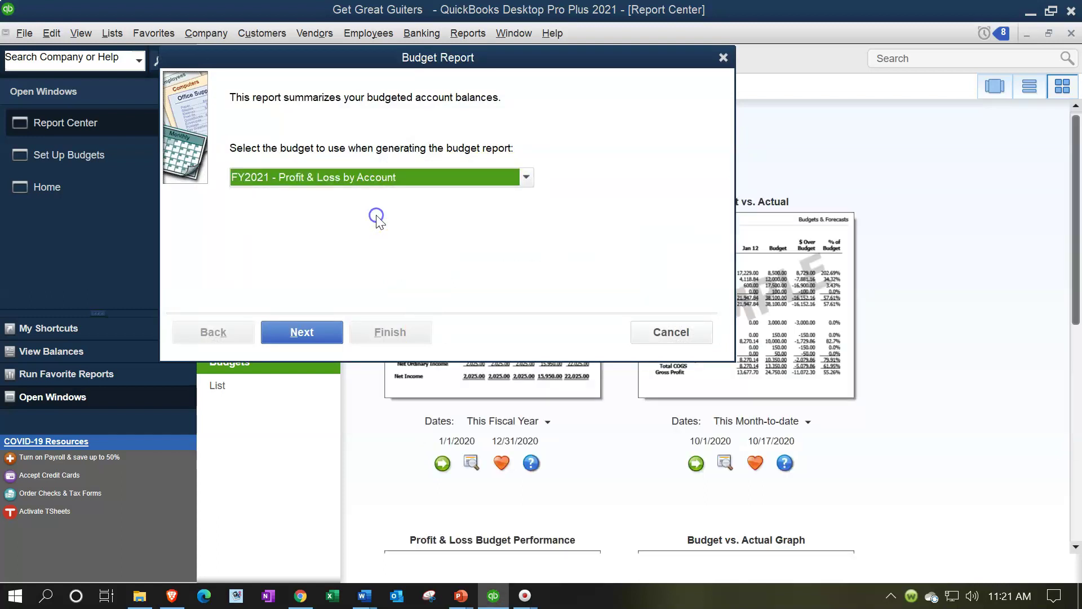
left_click(309, 330)
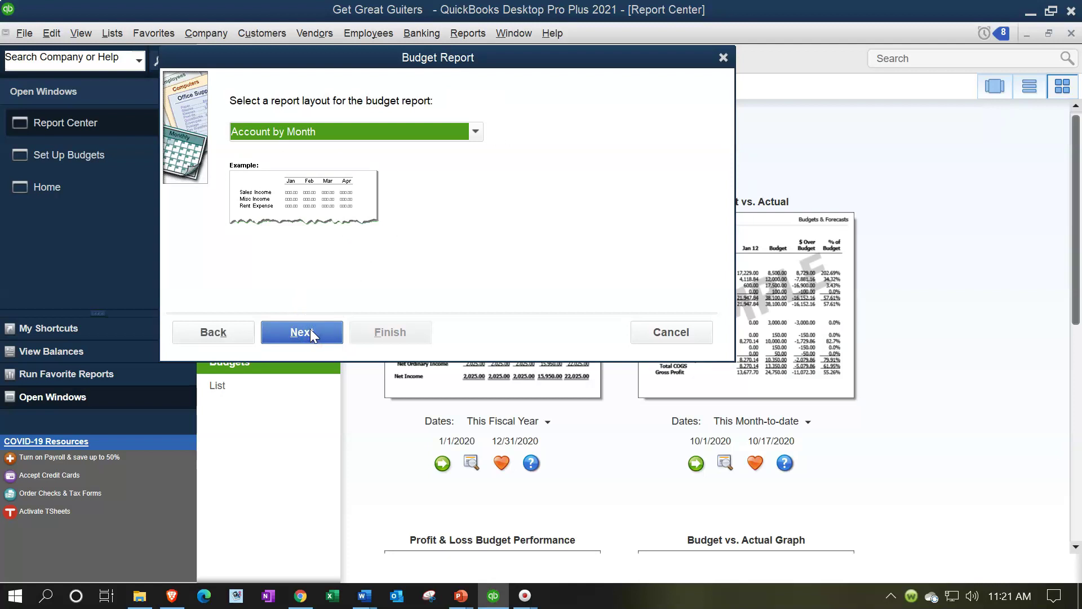
left_click(310, 329)
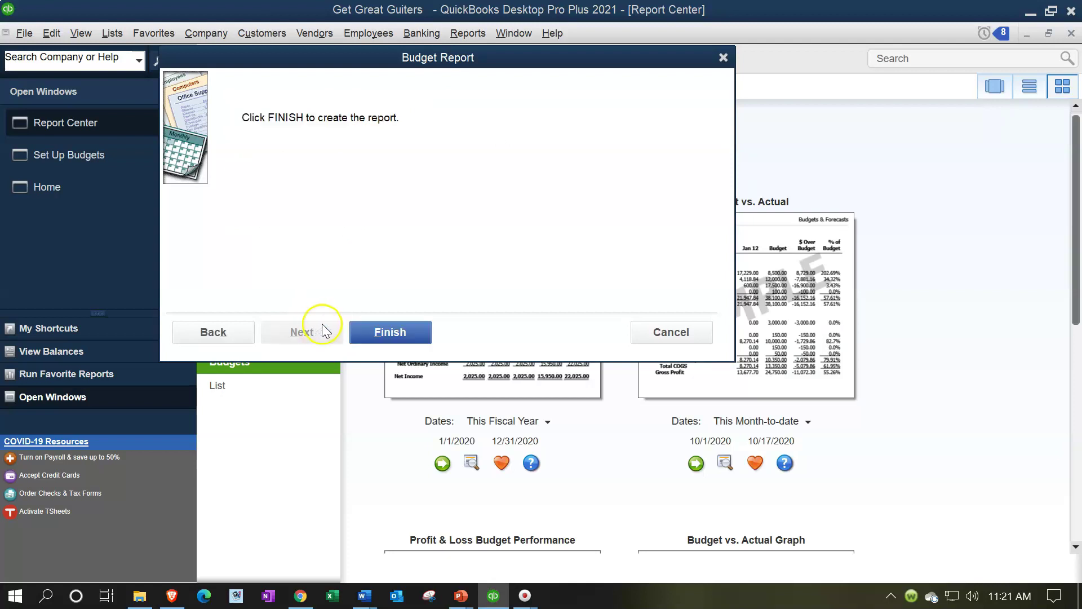
left_click(411, 330)
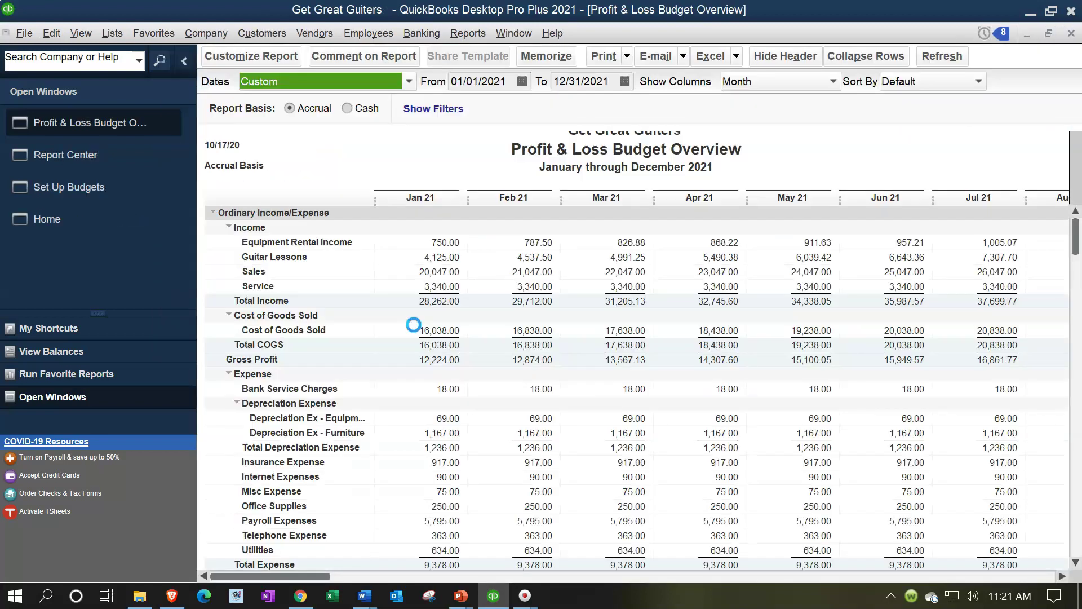
left_click(412, 299)
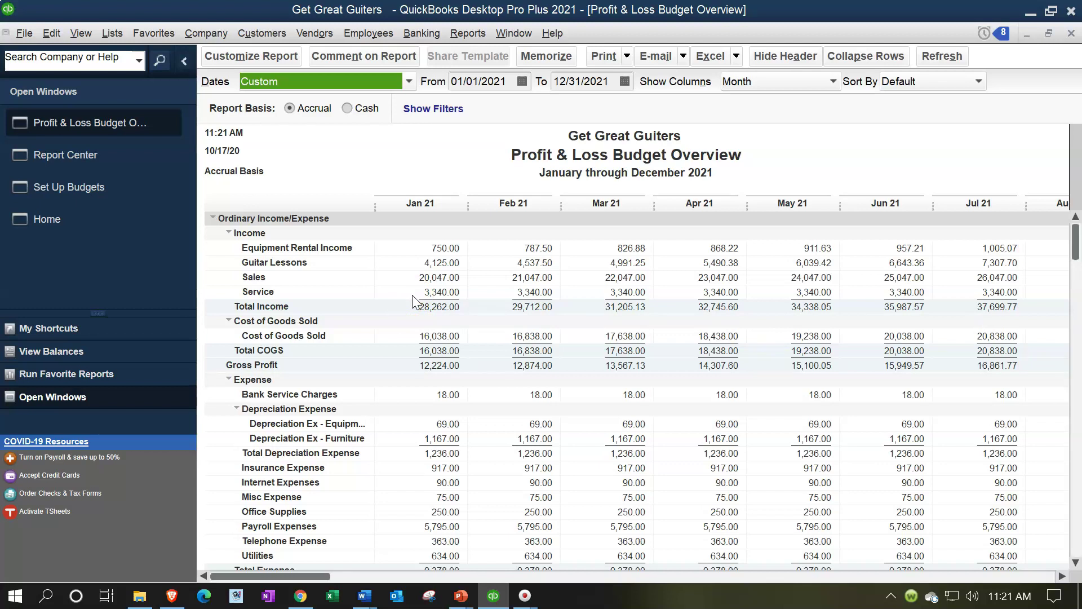
left_click(428, 225)
Step: Change the Budget Overview's Show Columns to Total only, then to Quarter
left_click(794, 80)
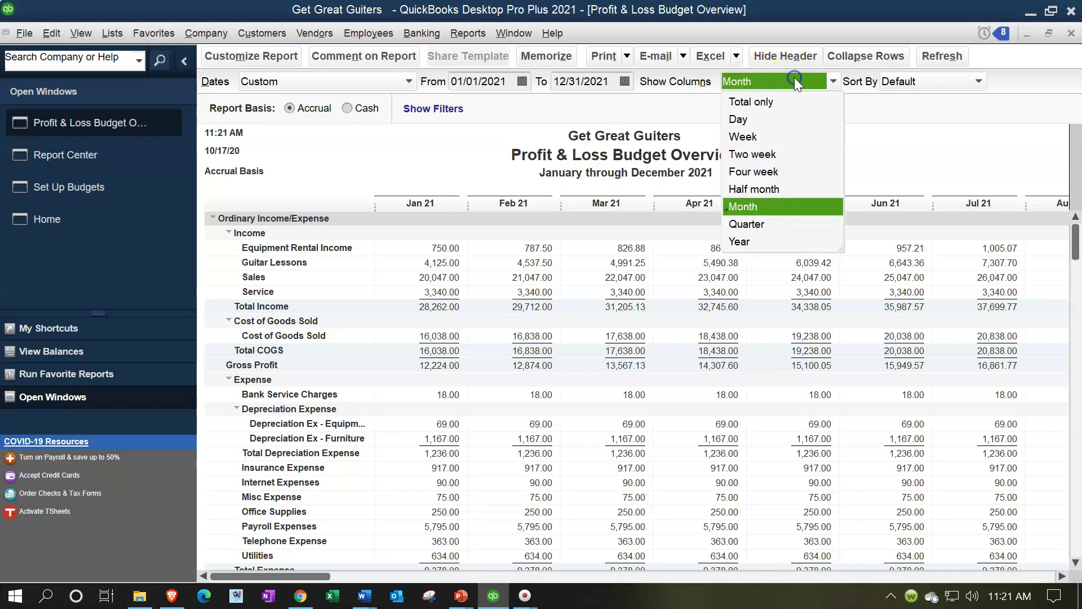
left_click(752, 101)
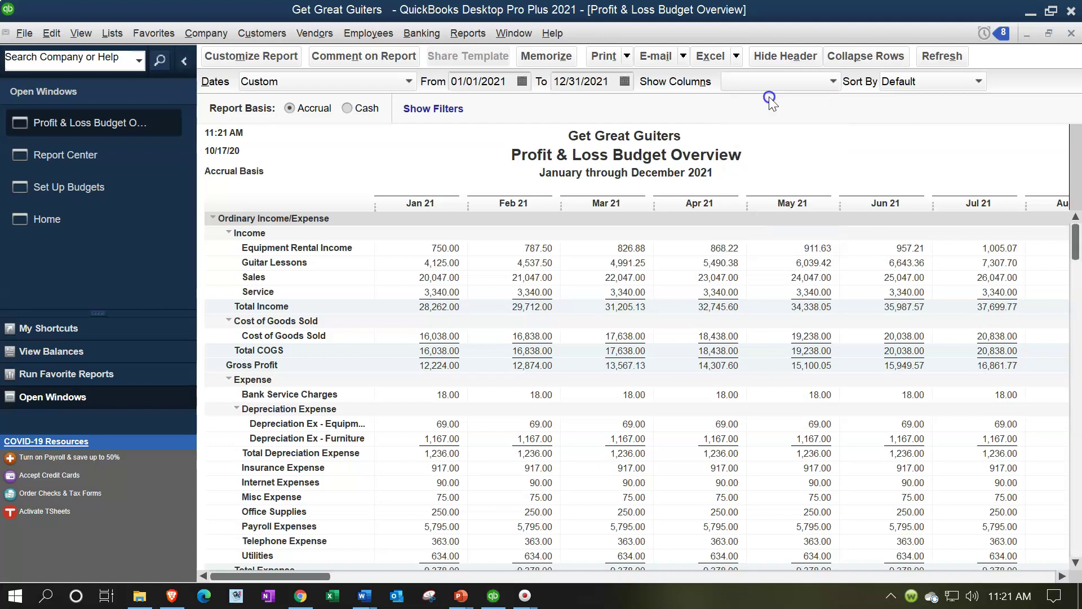
left_click(507, 83)
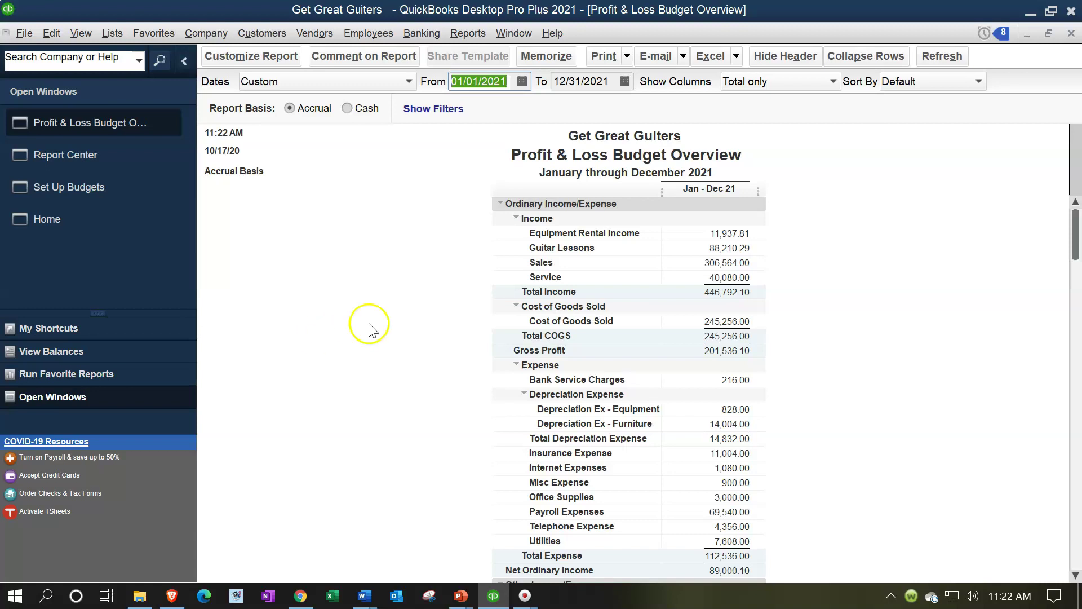
left_click(828, 82)
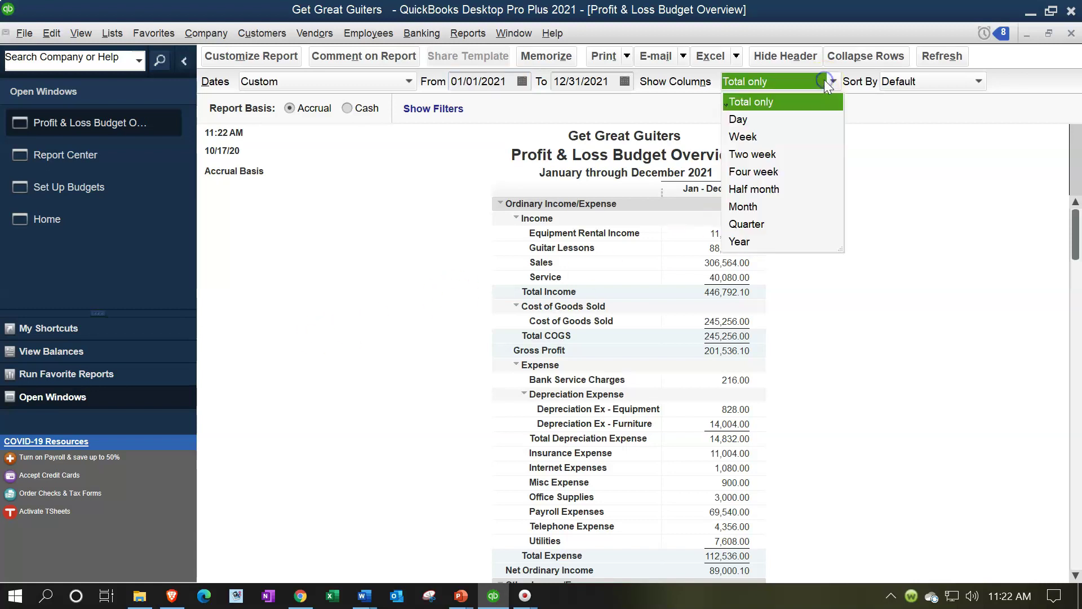
left_click(755, 227)
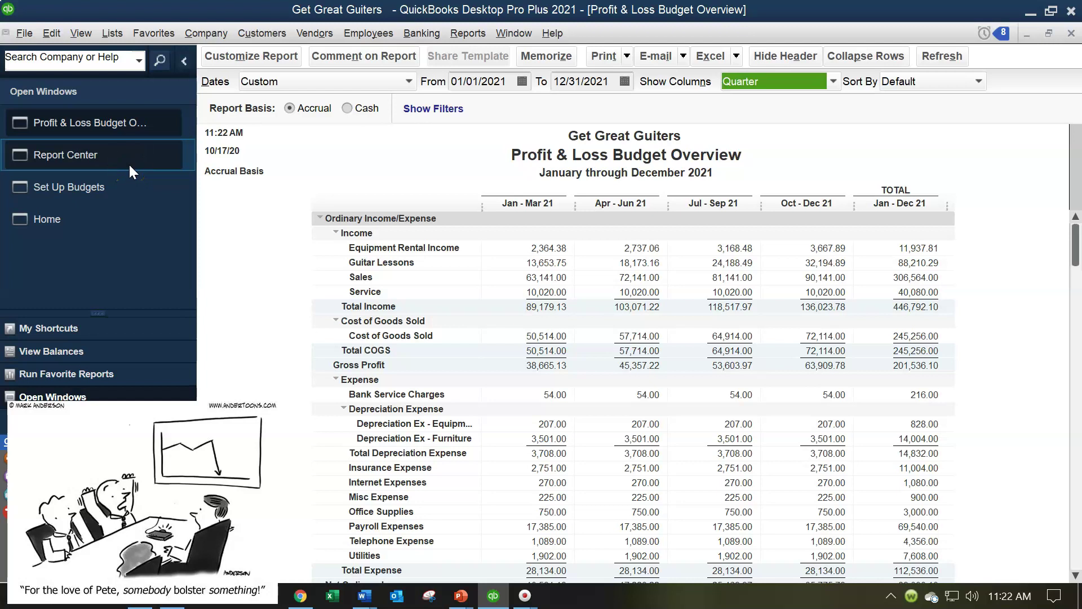
Step: Run Budget vs. Actual from the Report Center using FY2021 - Profit & Loss by Account, Account by Month
left_click(105, 162)
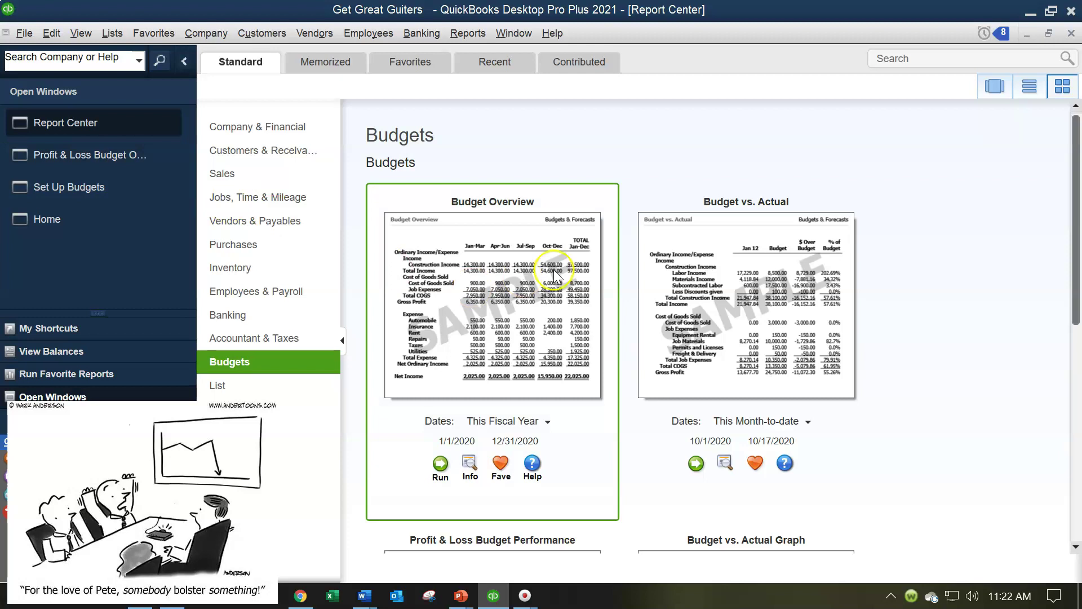
left_click(789, 214)
left_click(697, 472)
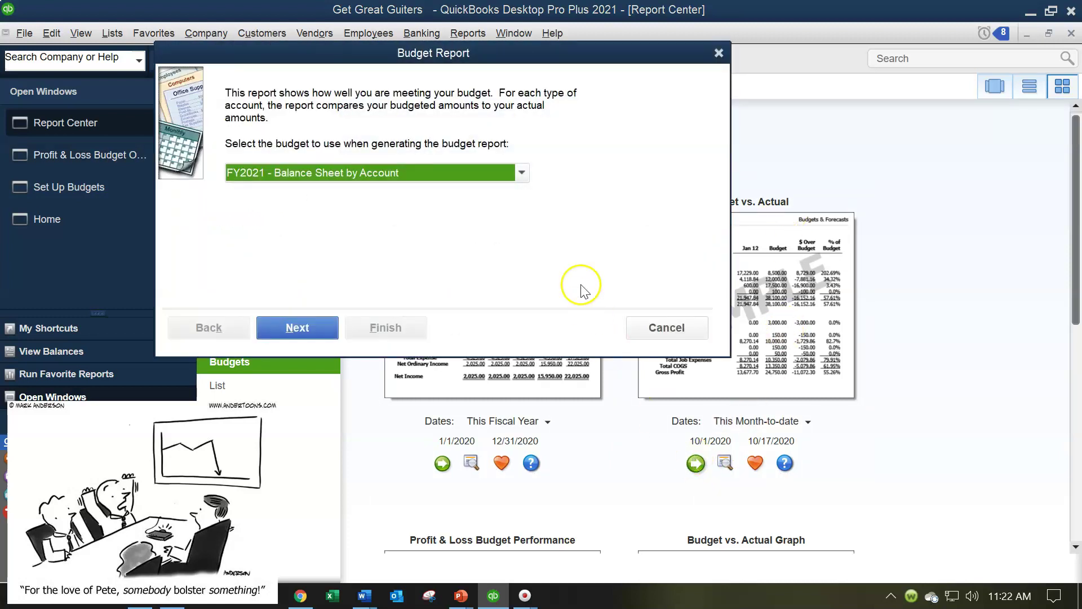
left_click(521, 173)
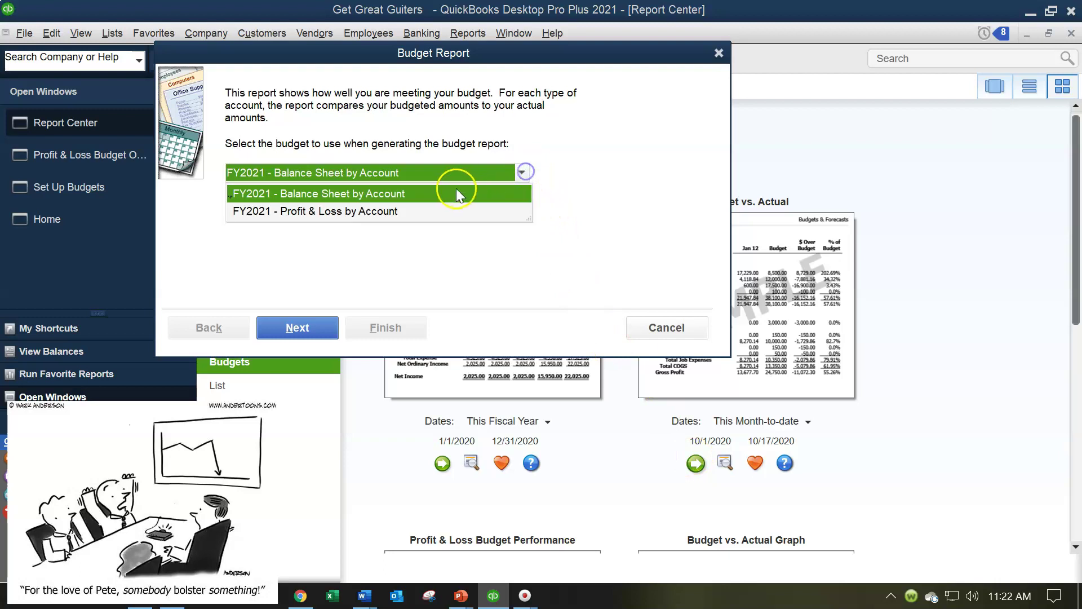
left_click(345, 213)
left_click(295, 326)
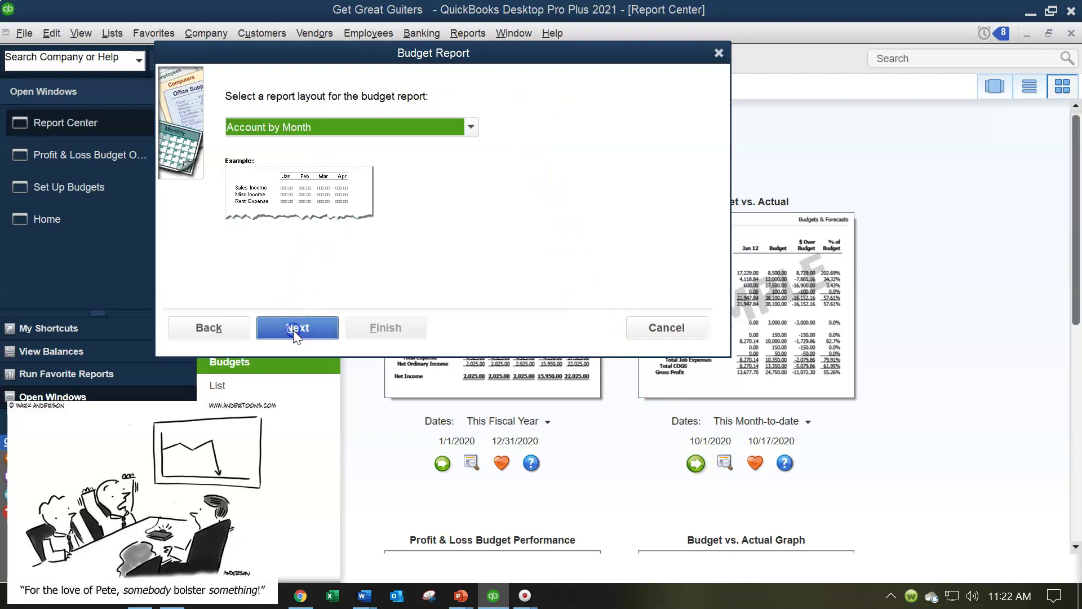
left_click(293, 330)
left_click(415, 337)
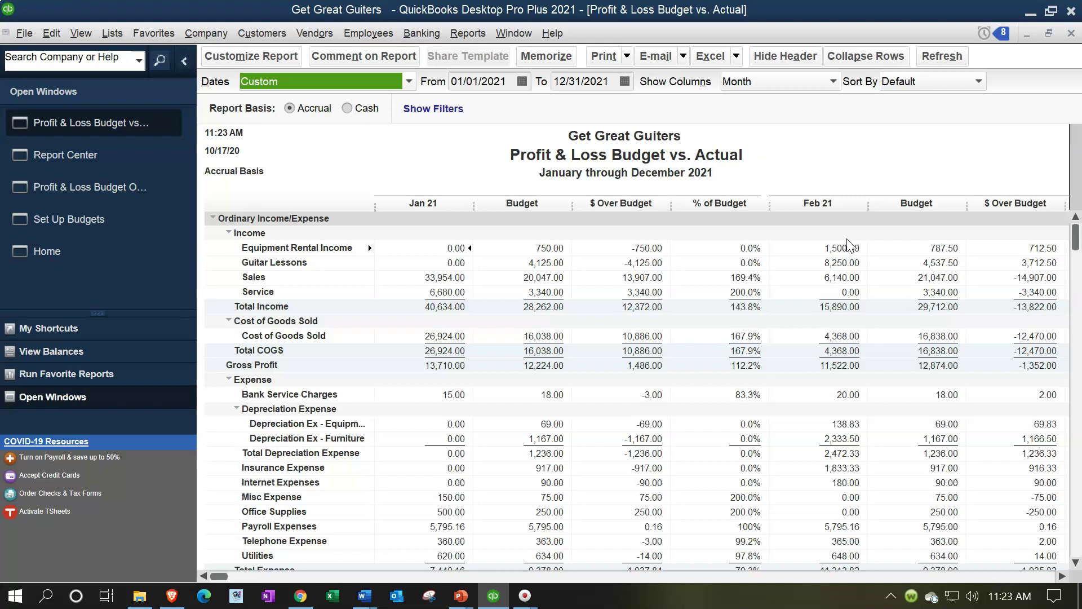
Step: Limit the Budget vs. Actual report to 02/01/2021 through 02/28/2021
key("Tab")
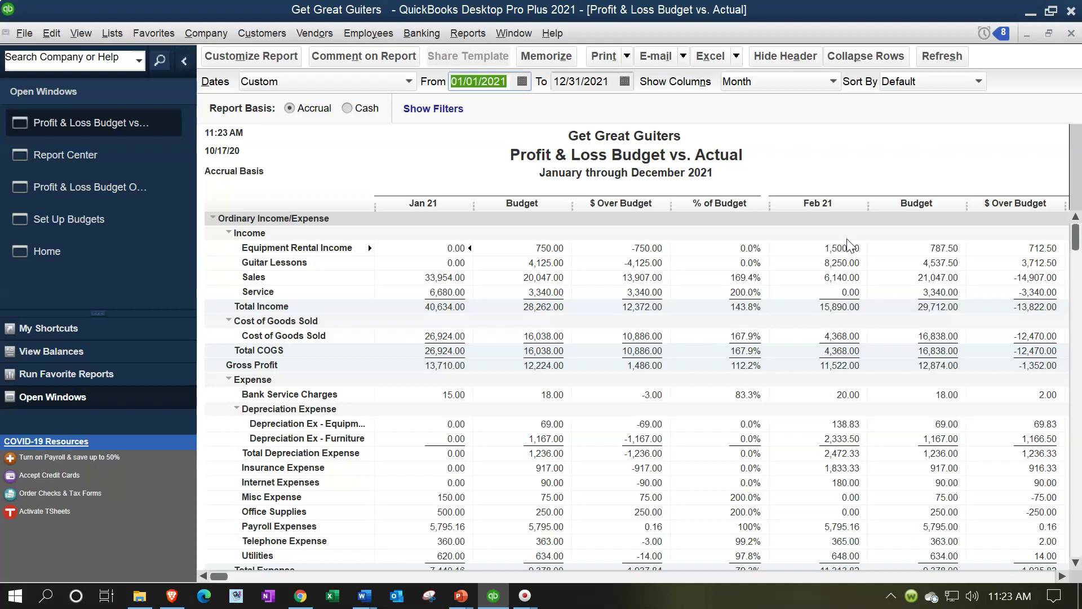
type("0101")
key("BackSpace")
key("BackSpace")
key("BackSpace")
type("20121")
key("Tab")
type("02/28/2021")
key("Tab")
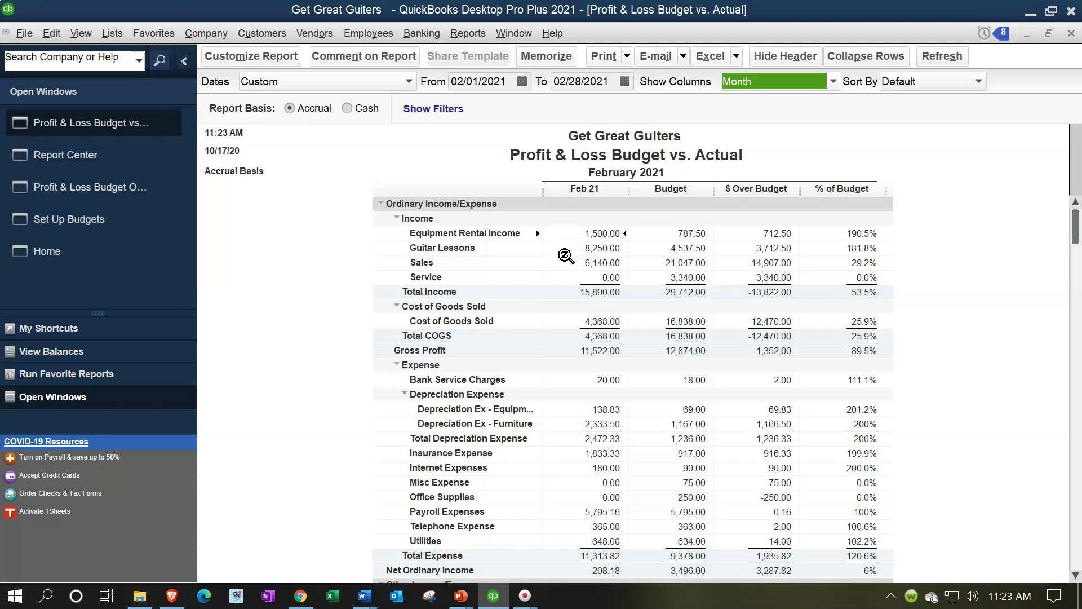
left_click(694, 249)
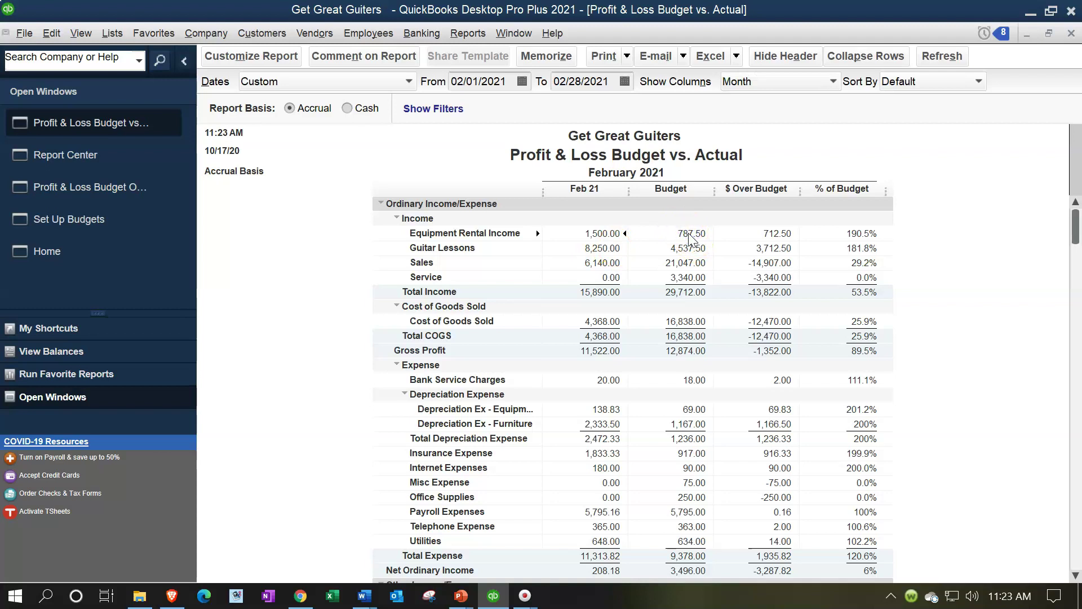
left_click(642, 240)
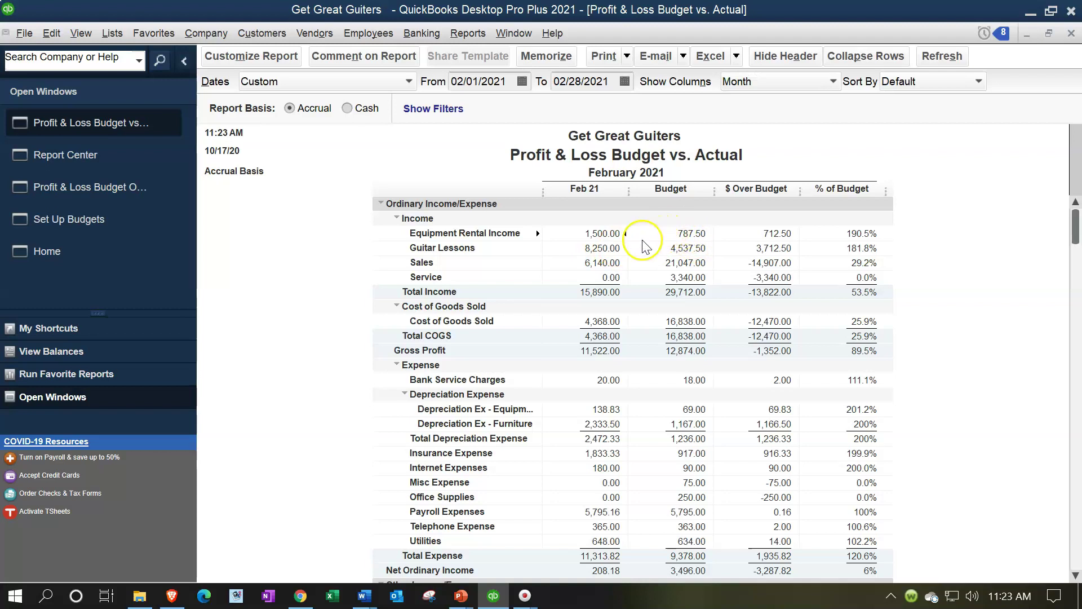
left_click(765, 243)
scroll(864, 305, "down", 3)
scroll(863, 305, "up", 3)
left_click(978, 302)
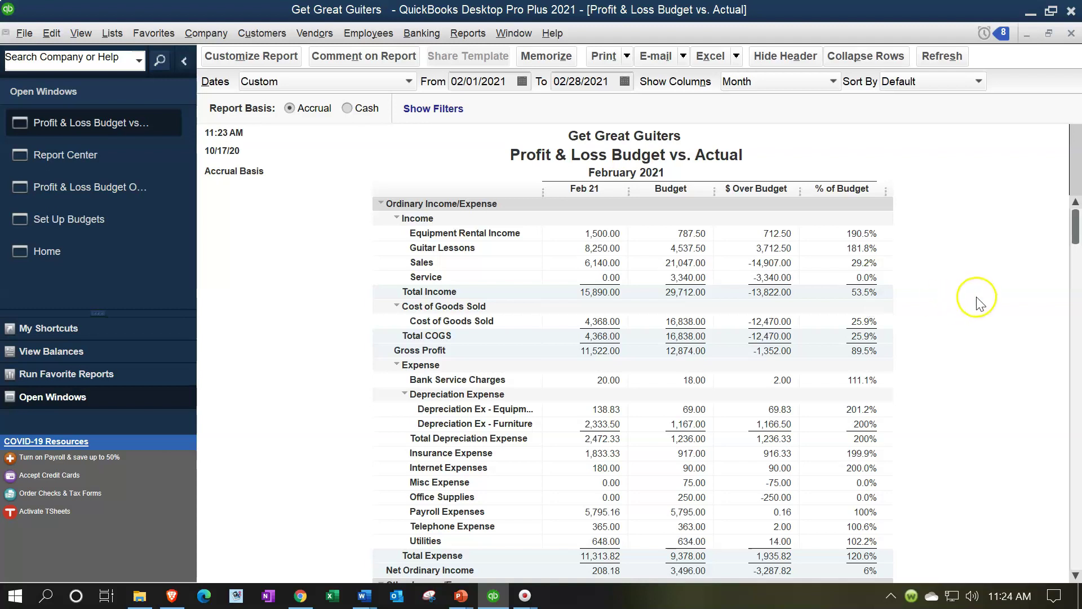